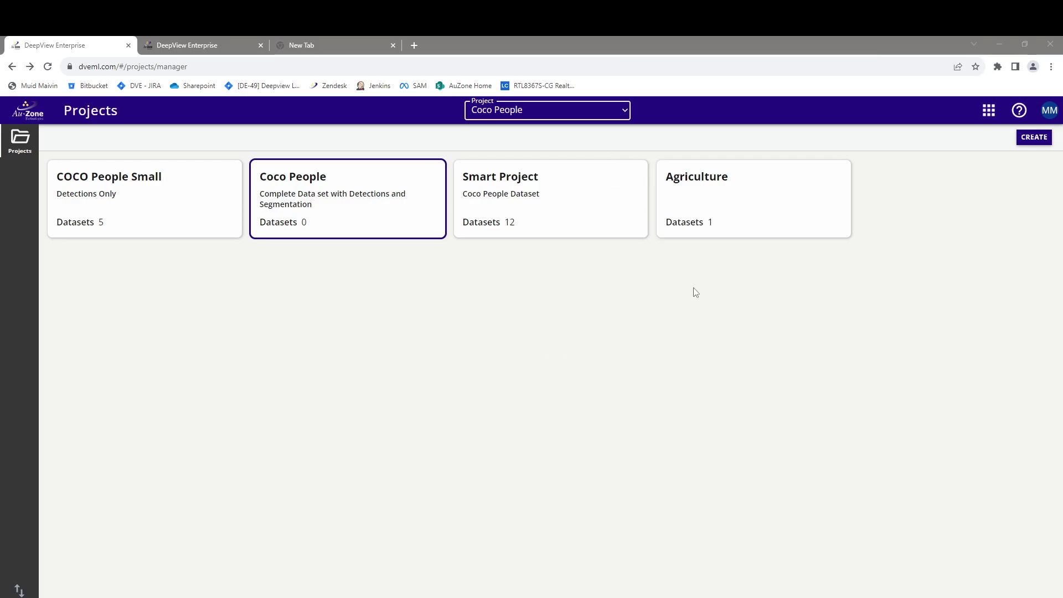
Create a new project named "Demo" with the description "Demo for importing a dataset".
click(1033, 137)
click(480, 311)
text(Demo)
click(503, 365)
text(Demo for)
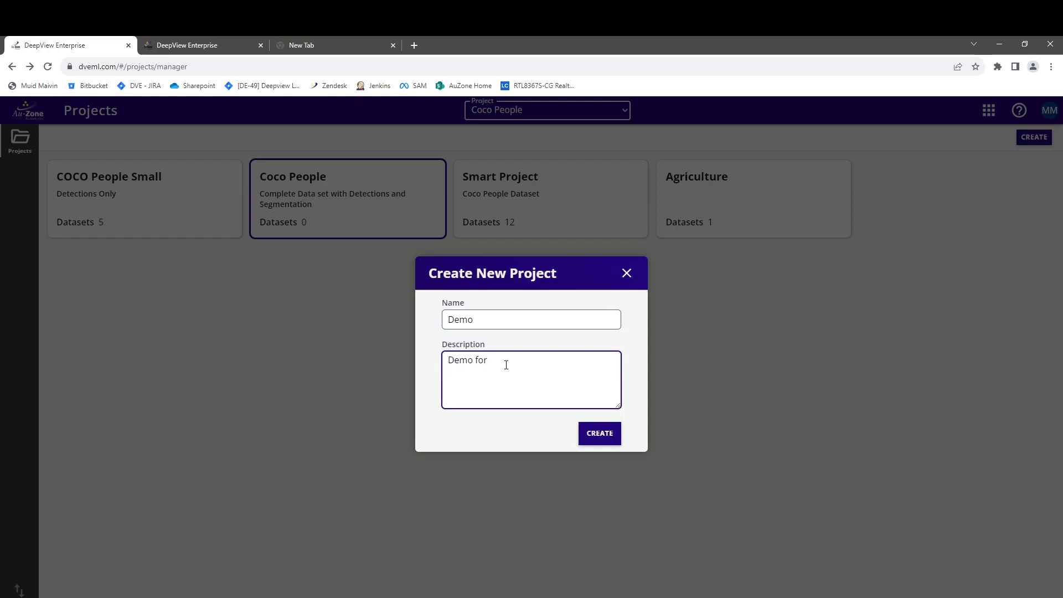
text(imp)
text(orting a pro)
text(dataset)
click(608, 440)
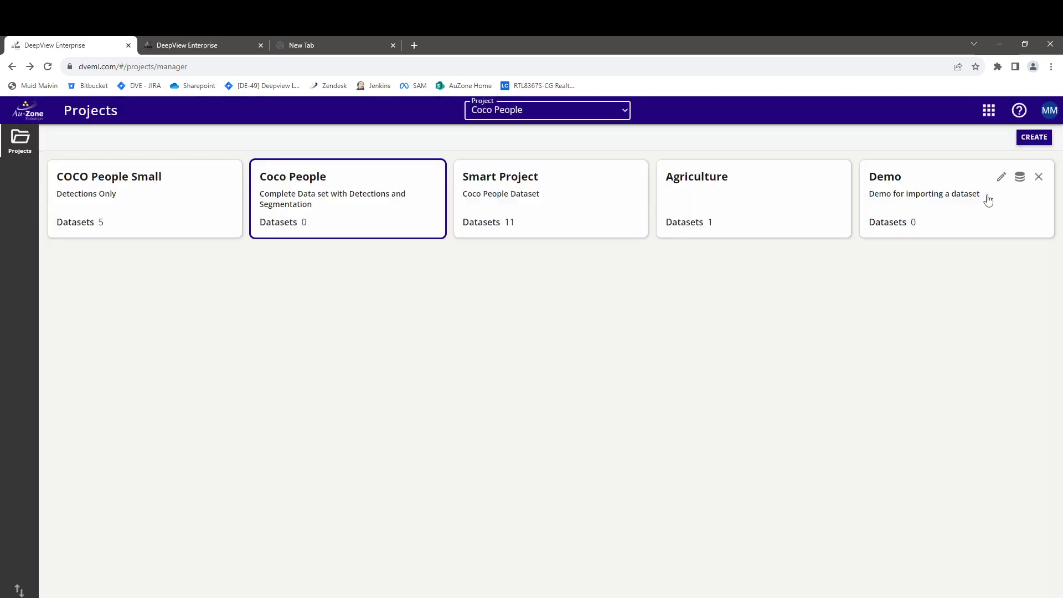
Open the Demo project's datasets and create a dataset named "Coco128" with the description "Demo import".
click(1020, 178)
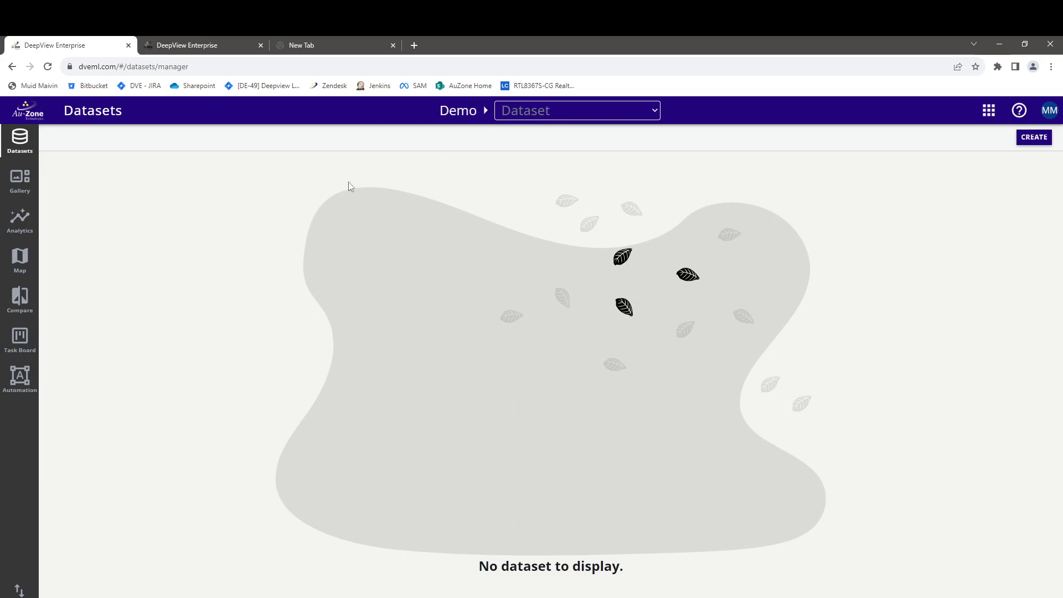
click(1030, 139)
click(479, 323)
text(Coco128)
click(483, 388)
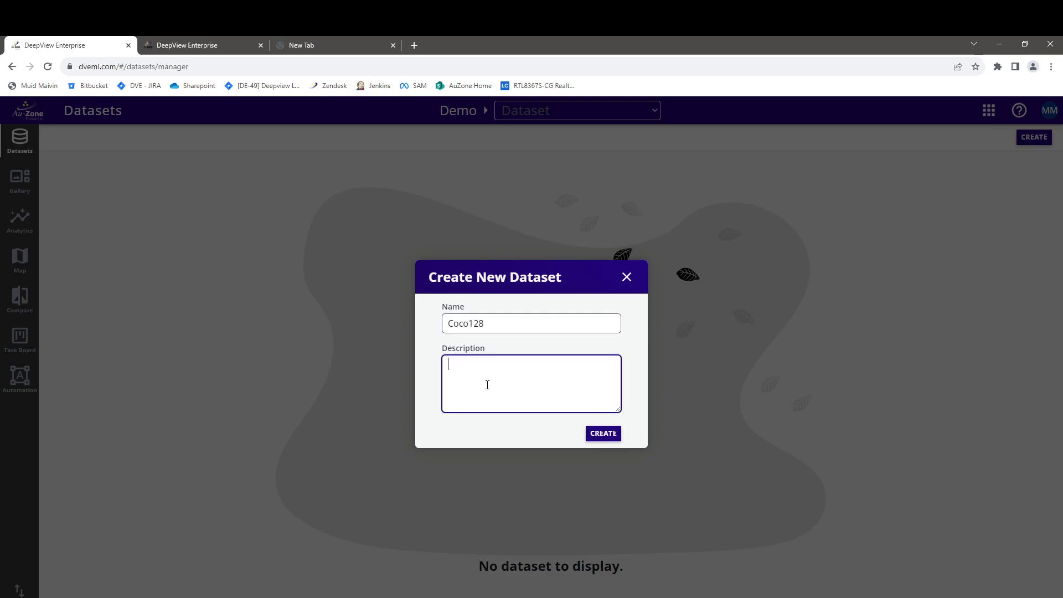
text(Demo im)
click(605, 434)
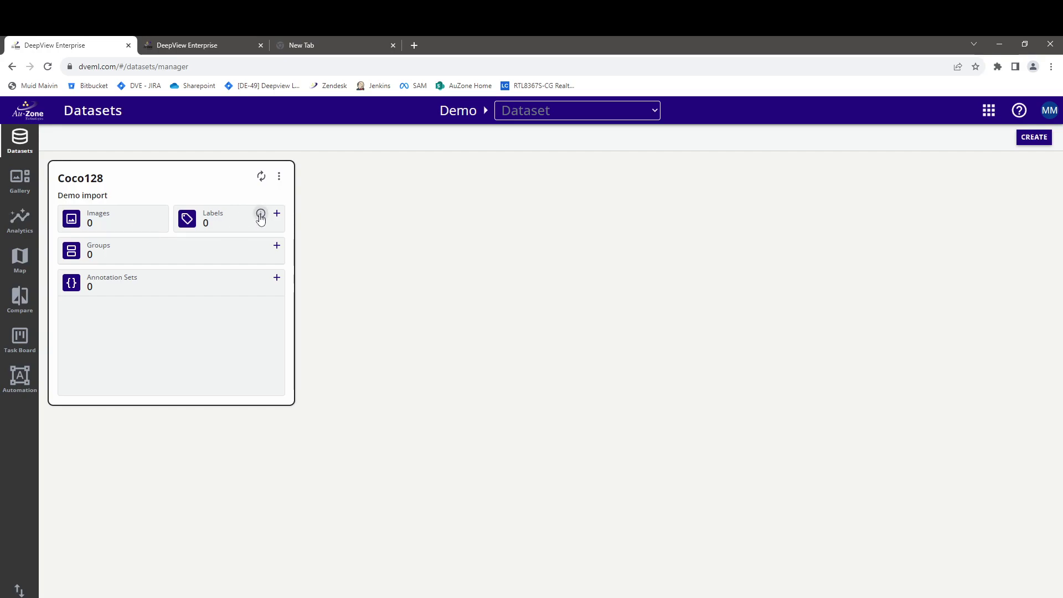
mouse_move(261, 219)
click(279, 176)
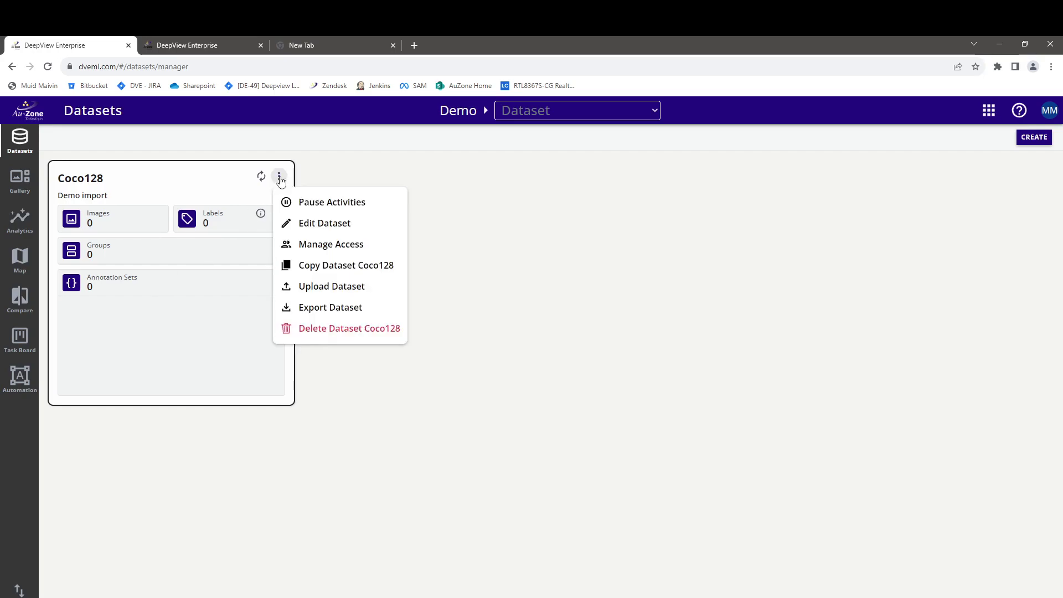
click(329, 290)
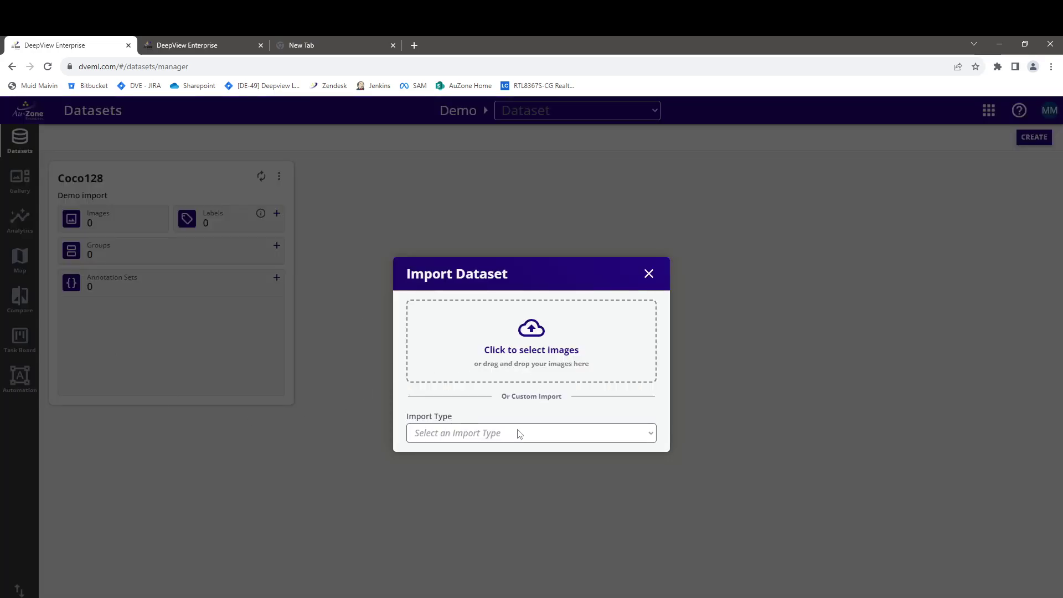
click(529, 438)
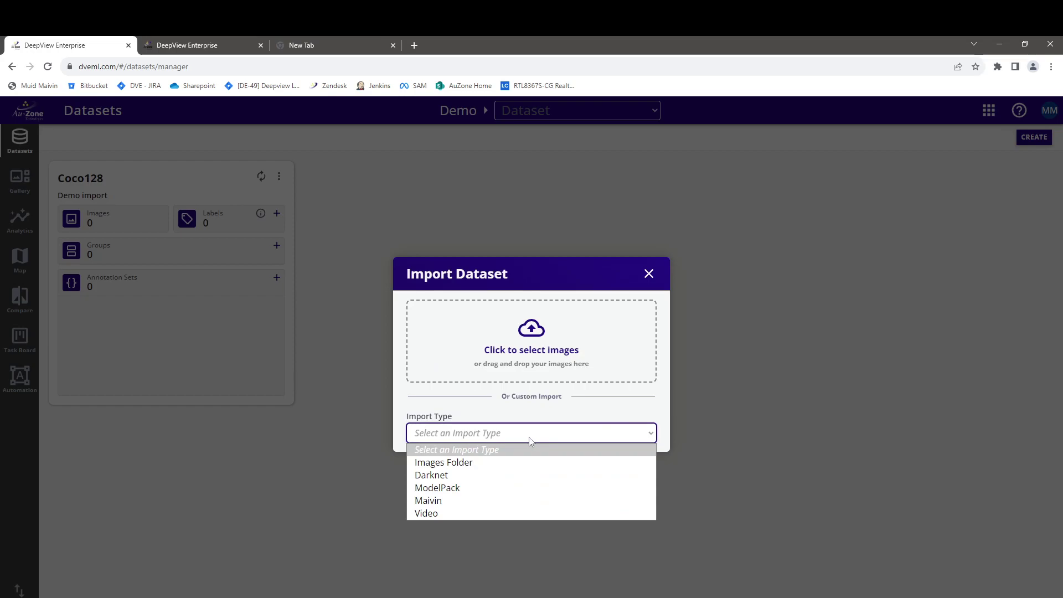
click(443, 477)
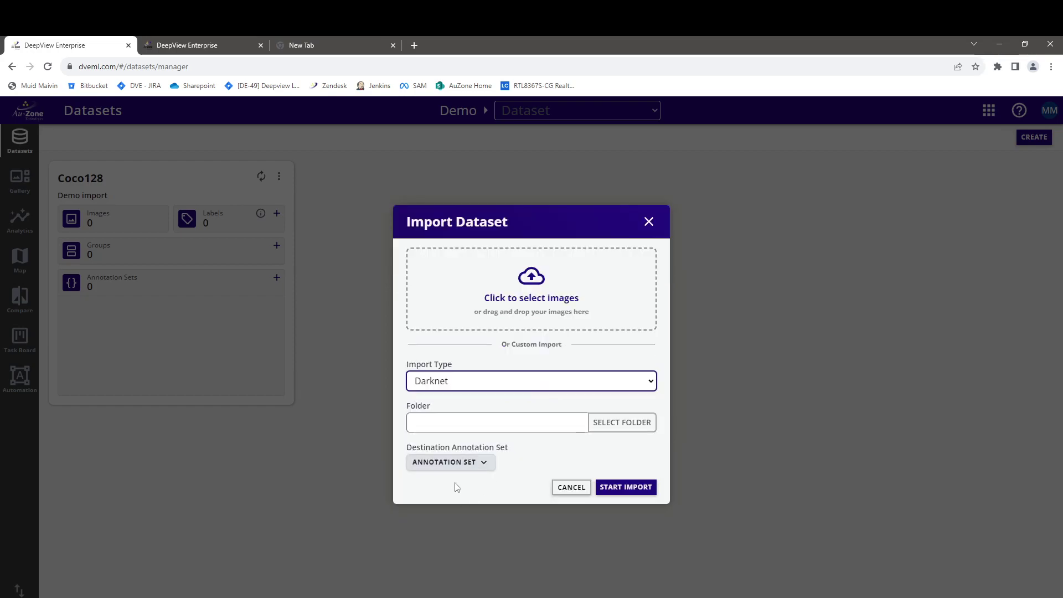
click(485, 468)
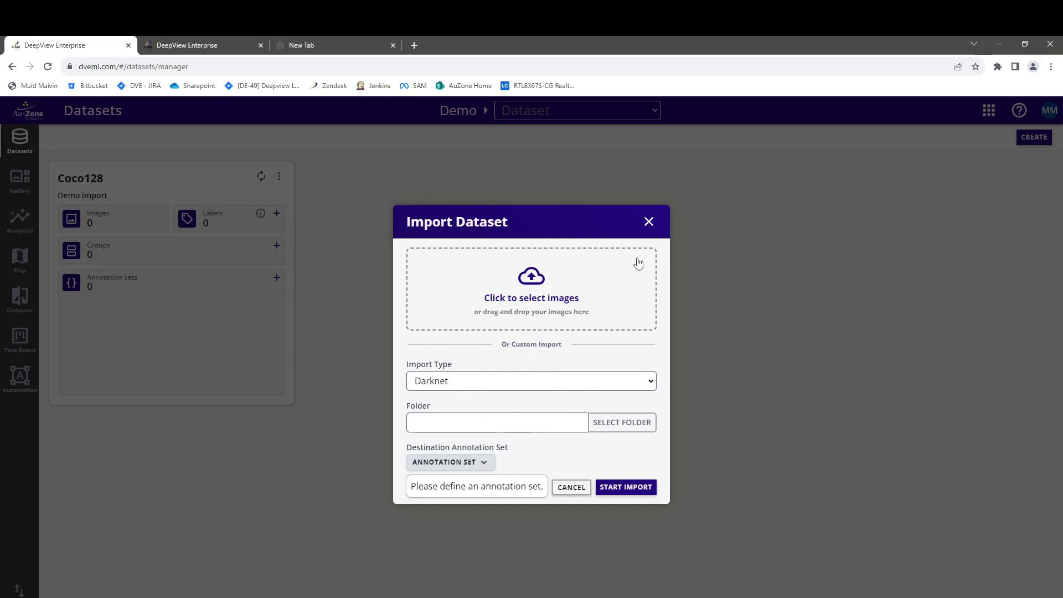
click(648, 222)
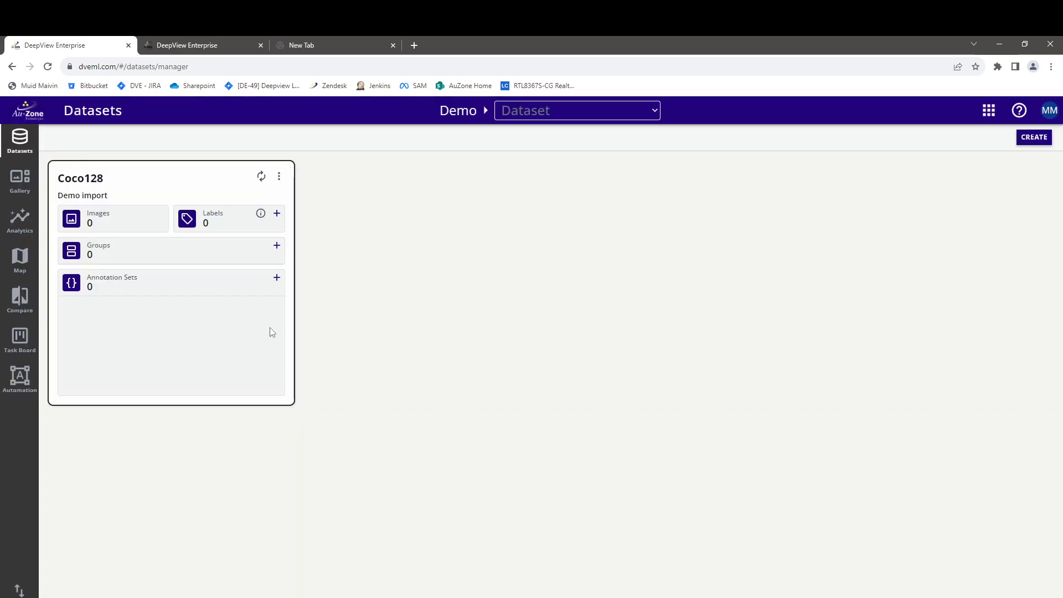
Add a new annotation set named "Ground Truth" to the Coco128 dataset.
click(276, 278)
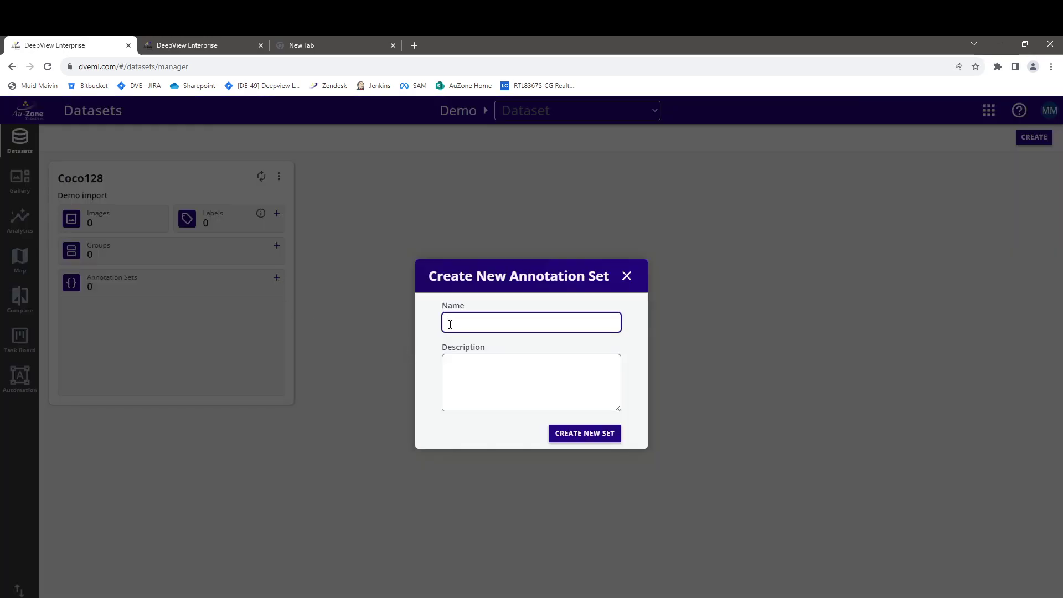
text(Grount Truth)
key(BackSpace)
text(d)
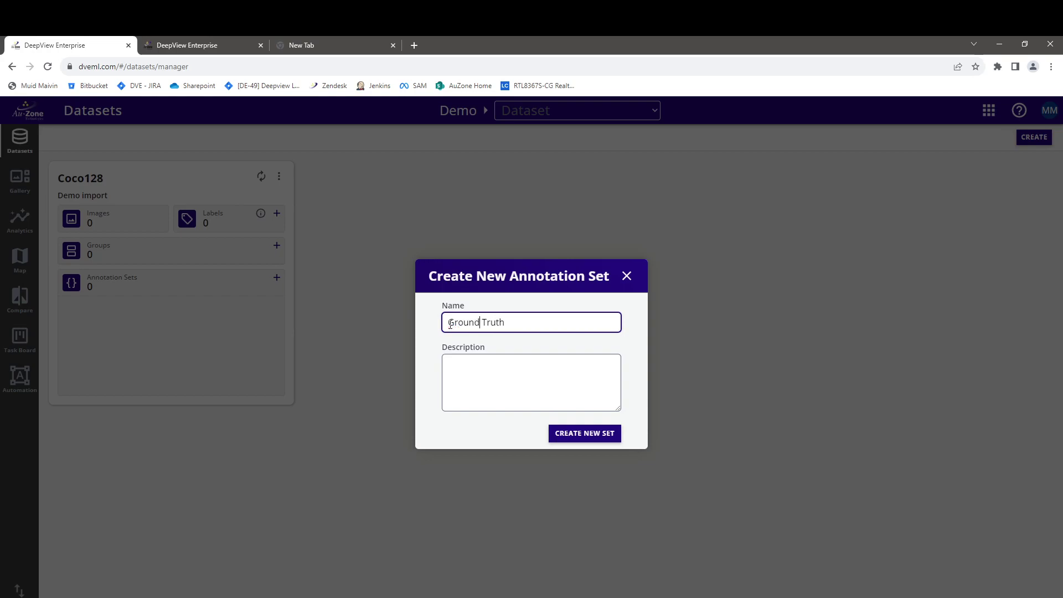
click(553, 433)
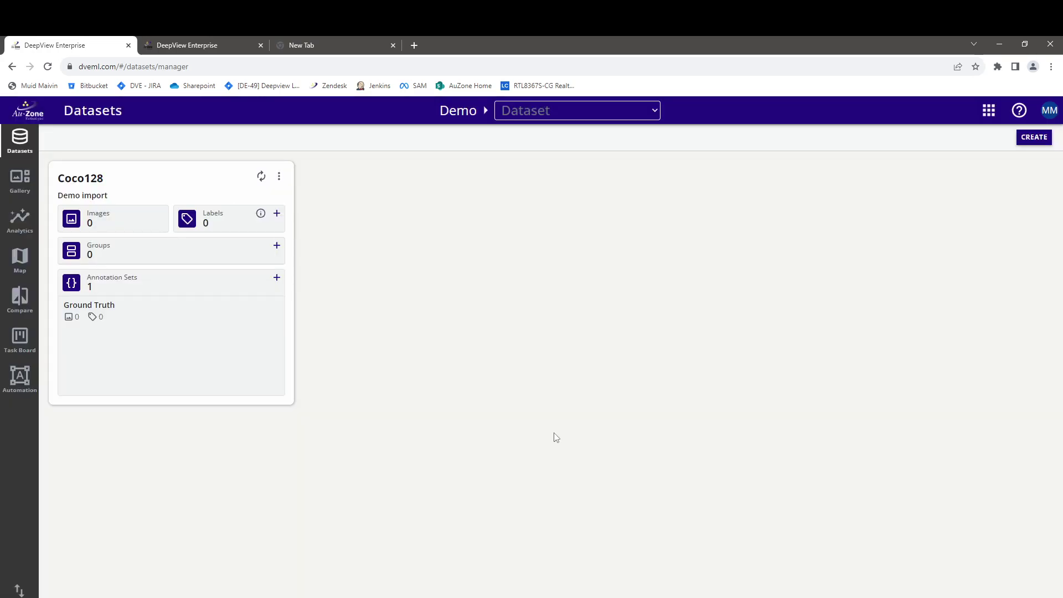
Set up a Darknet import for the Coco128 dataset with Ground Truth as the destination annotation set.
click(279, 176)
click(333, 291)
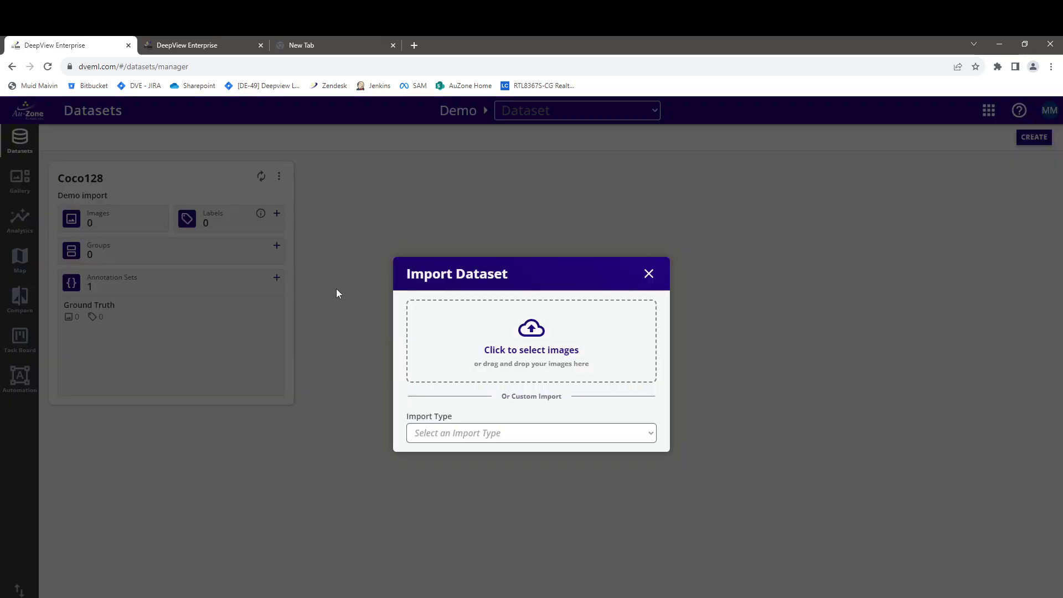
click(540, 434)
click(453, 477)
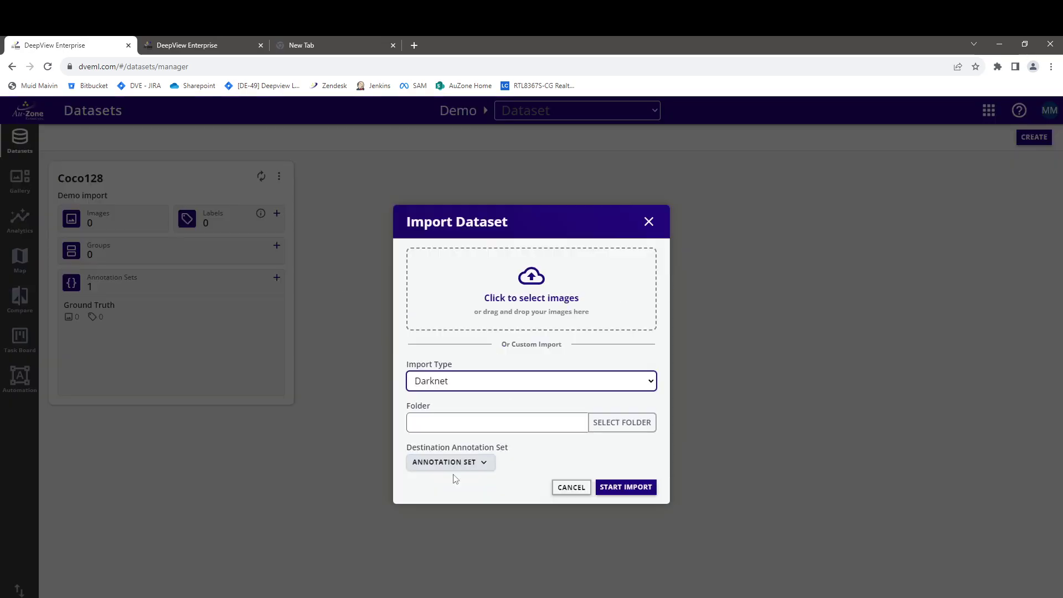
click(485, 462)
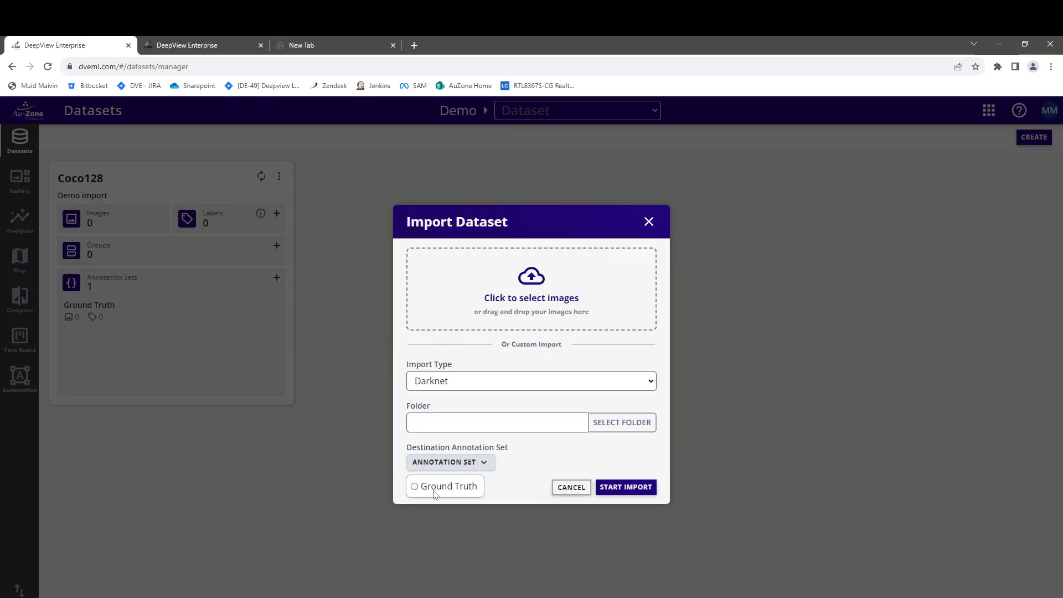
click(415, 487)
Choose the coco128 folder inside data2 as the import source, allow the site to view its files, and start the import.
click(615, 427)
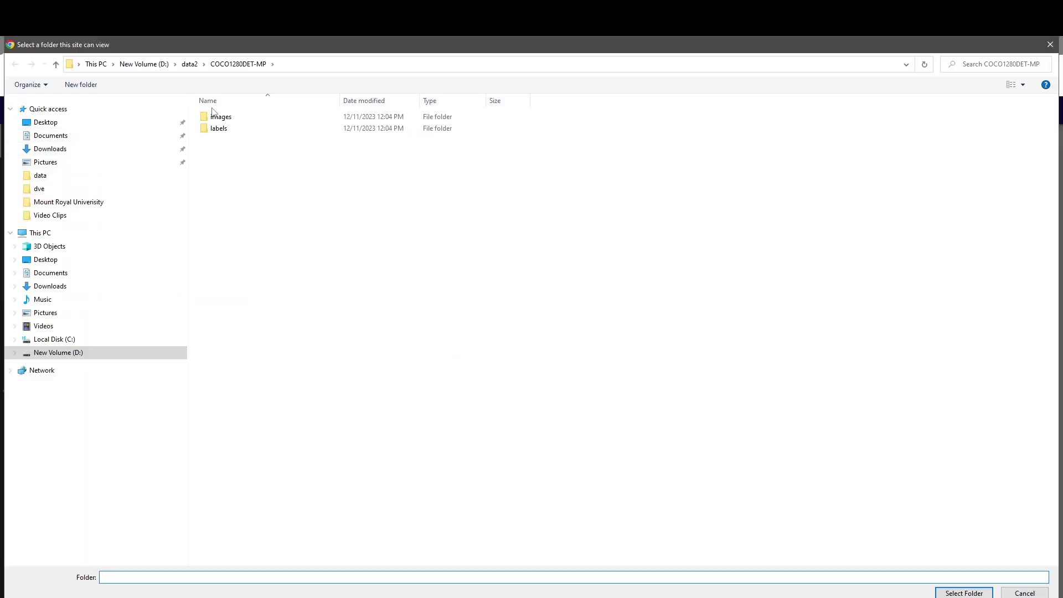
click(190, 63)
click(227, 152)
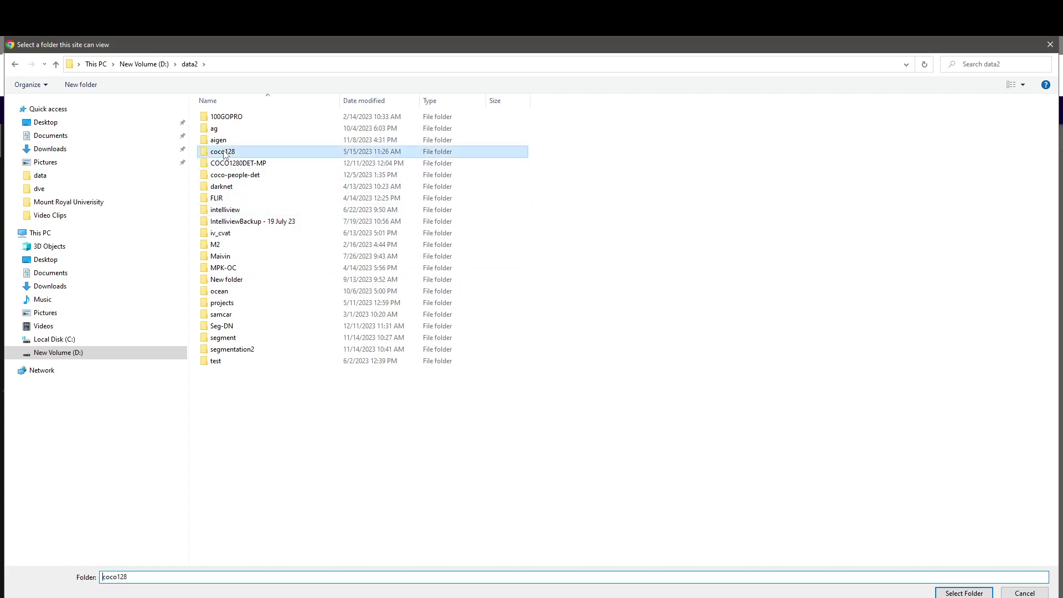
double_click(228, 153)
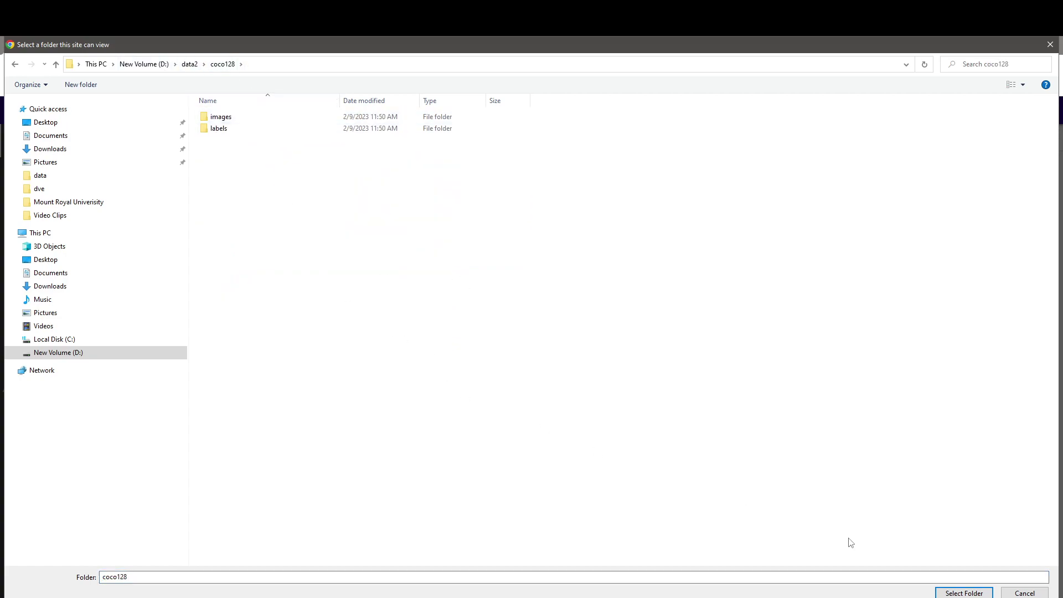
click(972, 593)
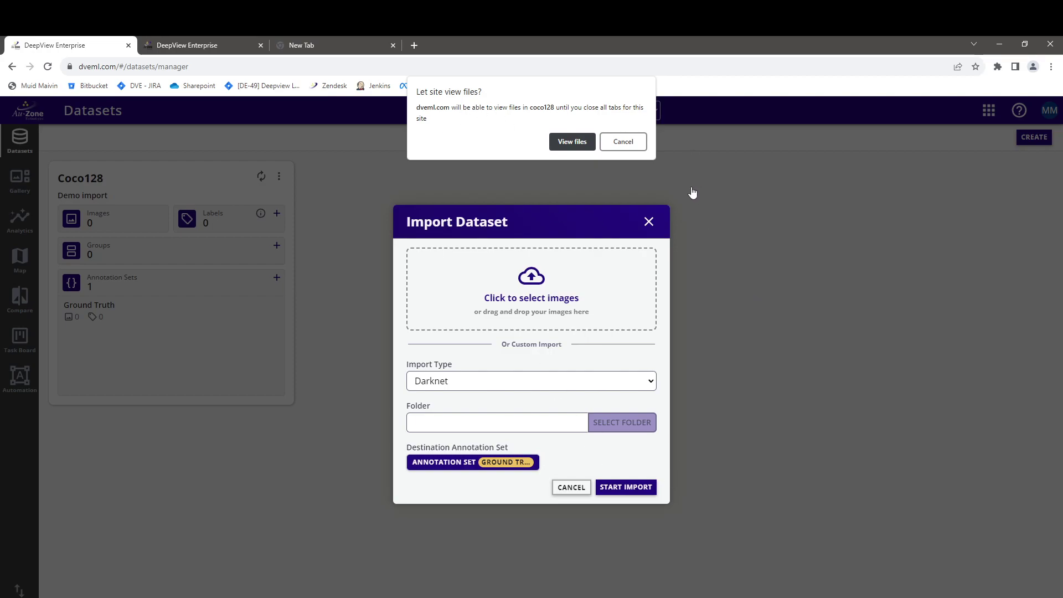
click(570, 141)
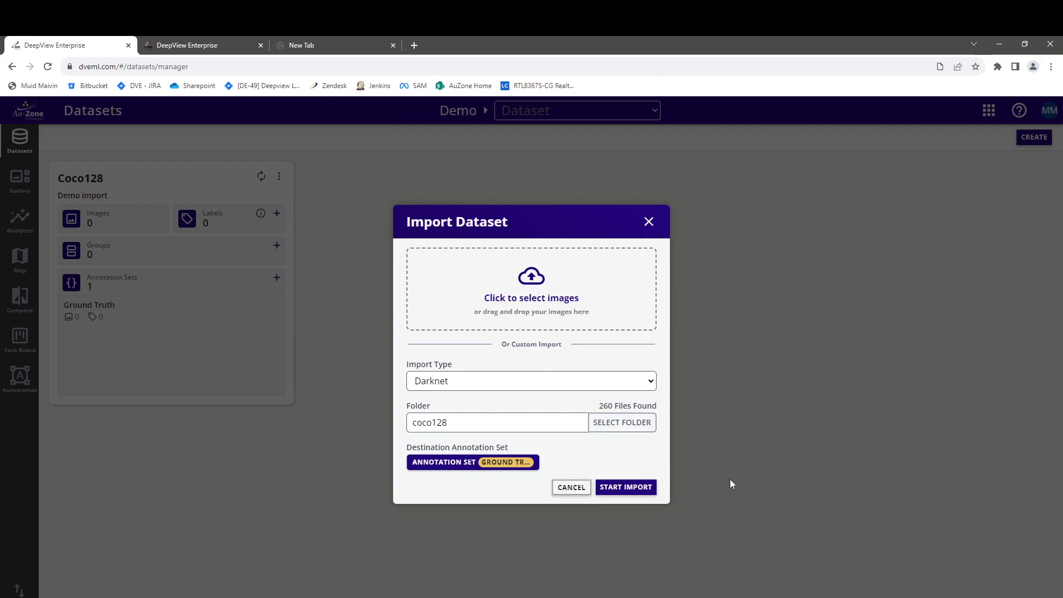
click(639, 490)
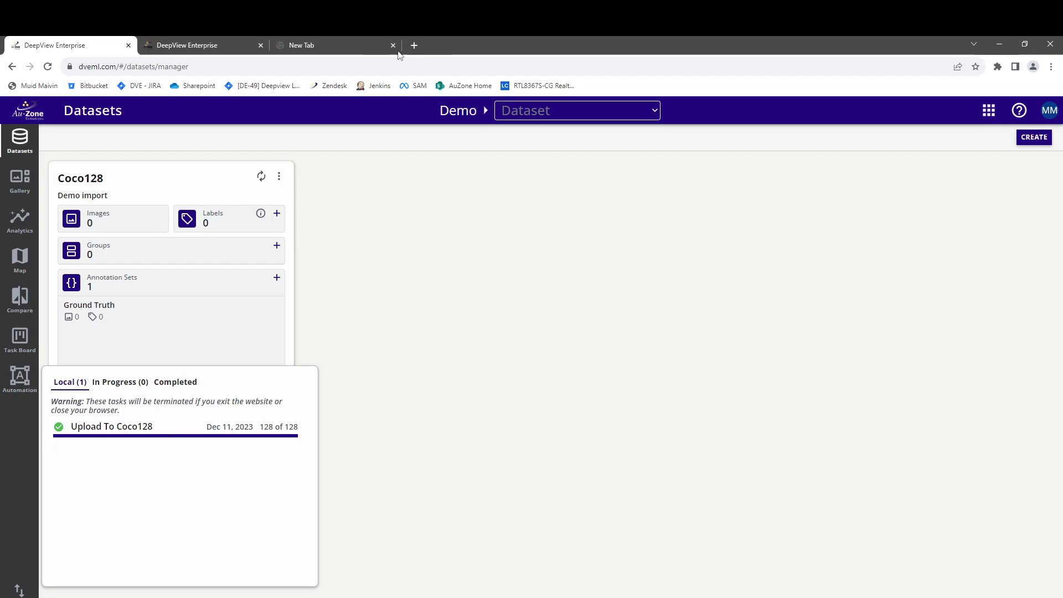
click(334, 49)
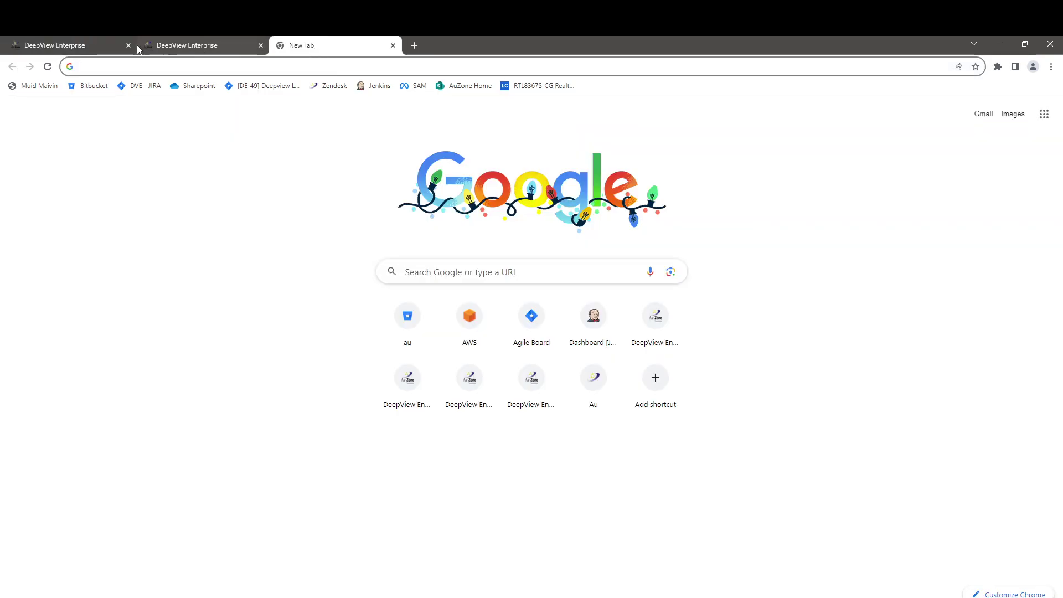
click(79, 46)
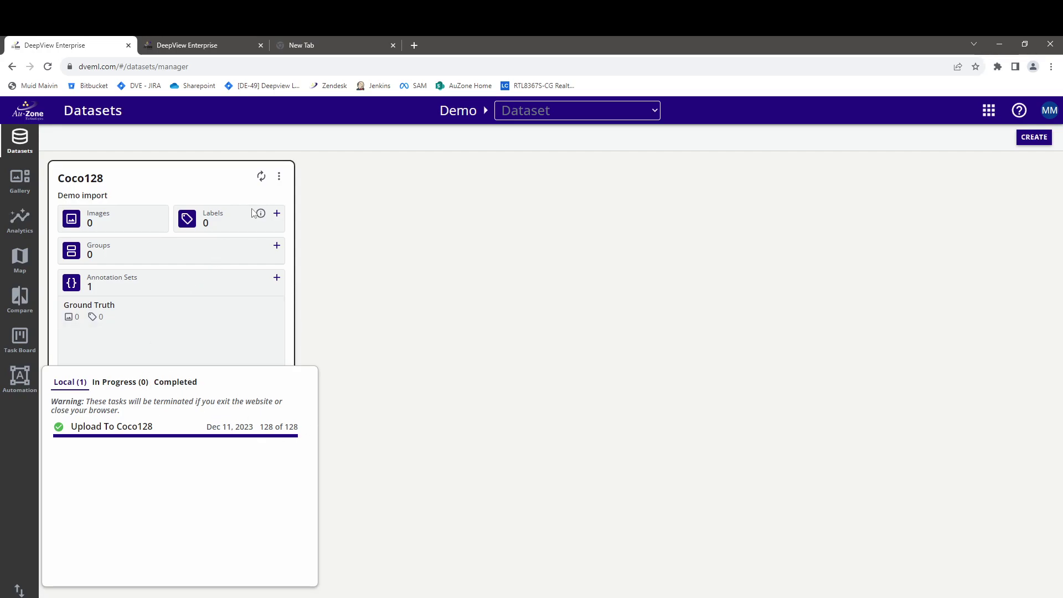
Refresh the Coco128 dataset card and review its label list, image count and Ground Truth annotated-image count.
click(261, 176)
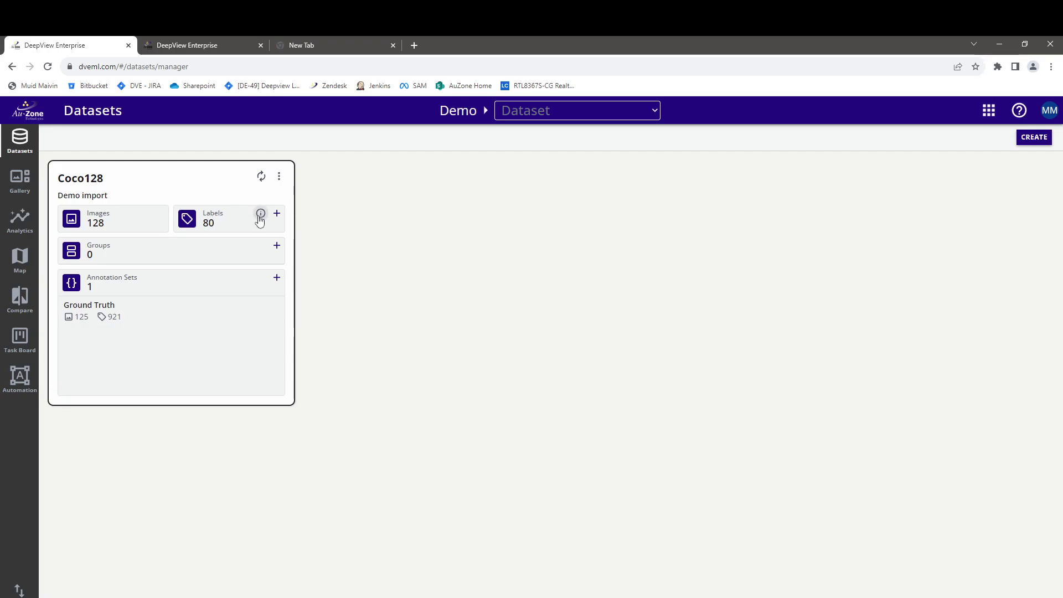
scroll(332, 260, down, 1)
scroll(332, 254, up, 1)
click(371, 178)
double_click(95, 223)
drag(88, 316, 74, 316)
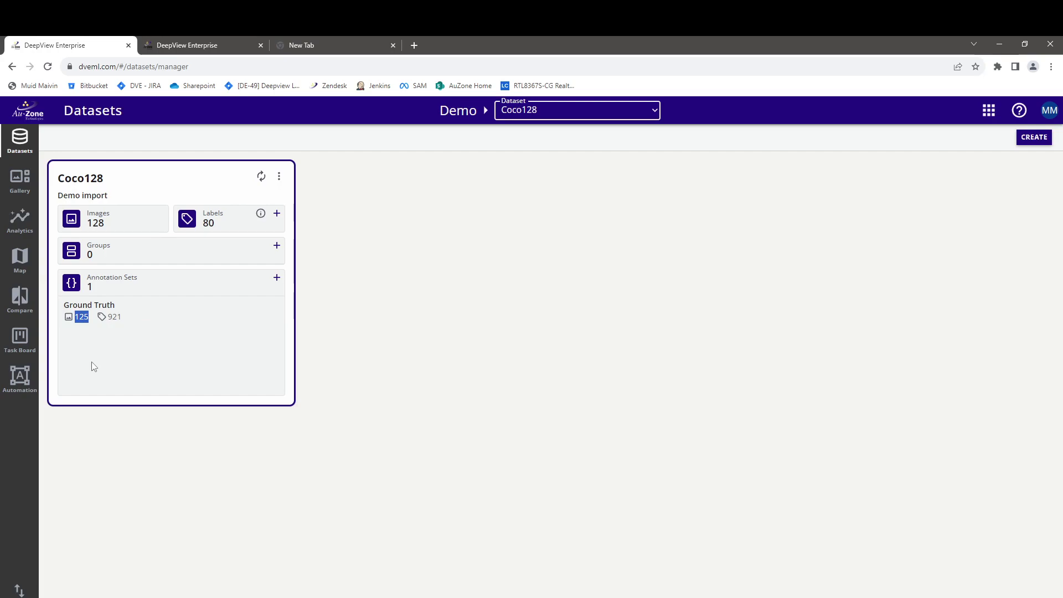
Open the Coco128 image gallery and display the Ground Truth annotation set on the images.
click(119, 351)
click(20, 182)
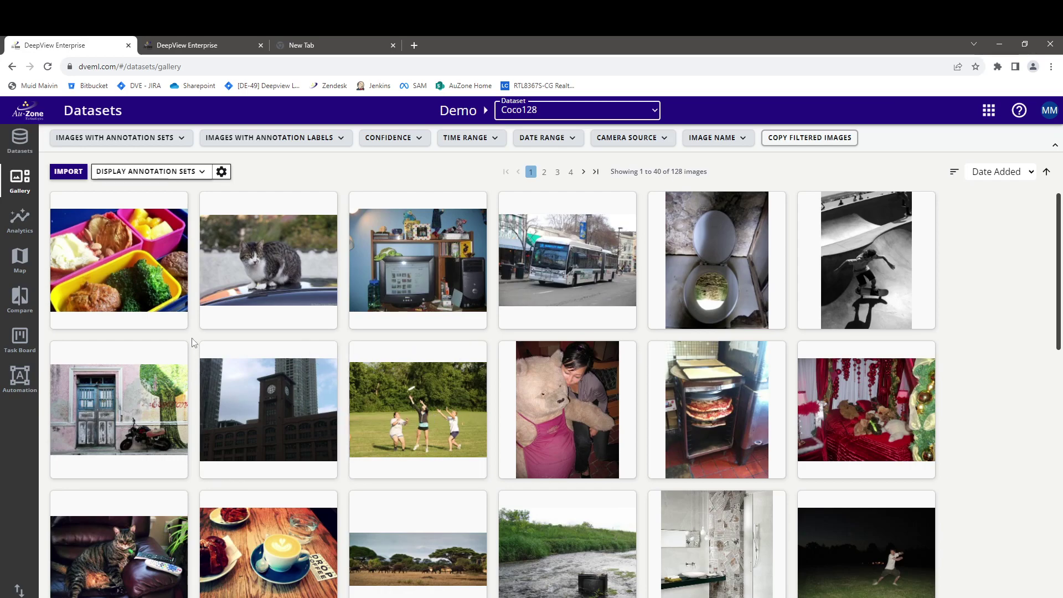
click(201, 173)
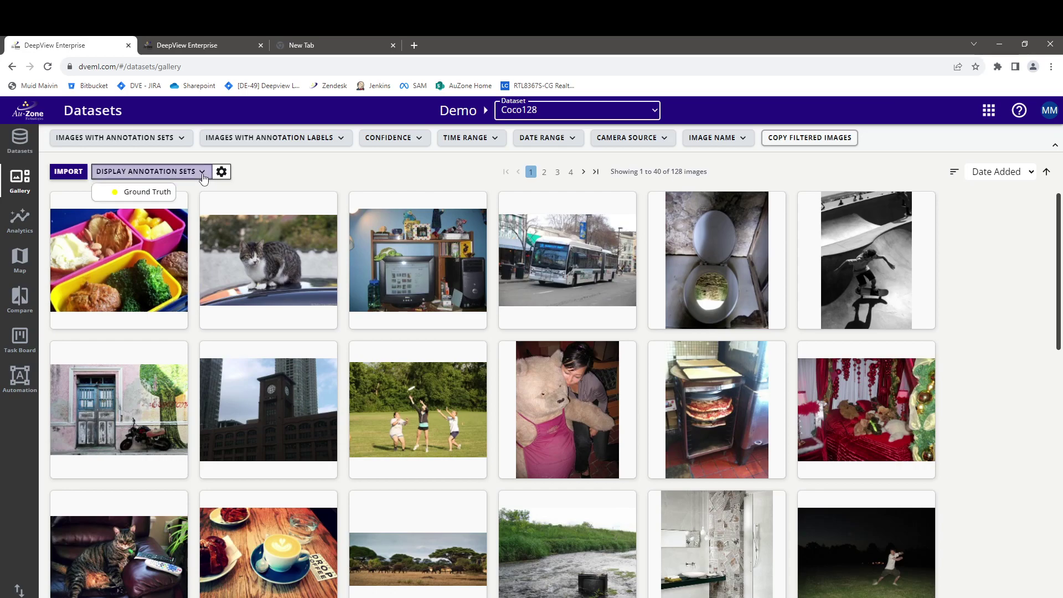
click(100, 196)
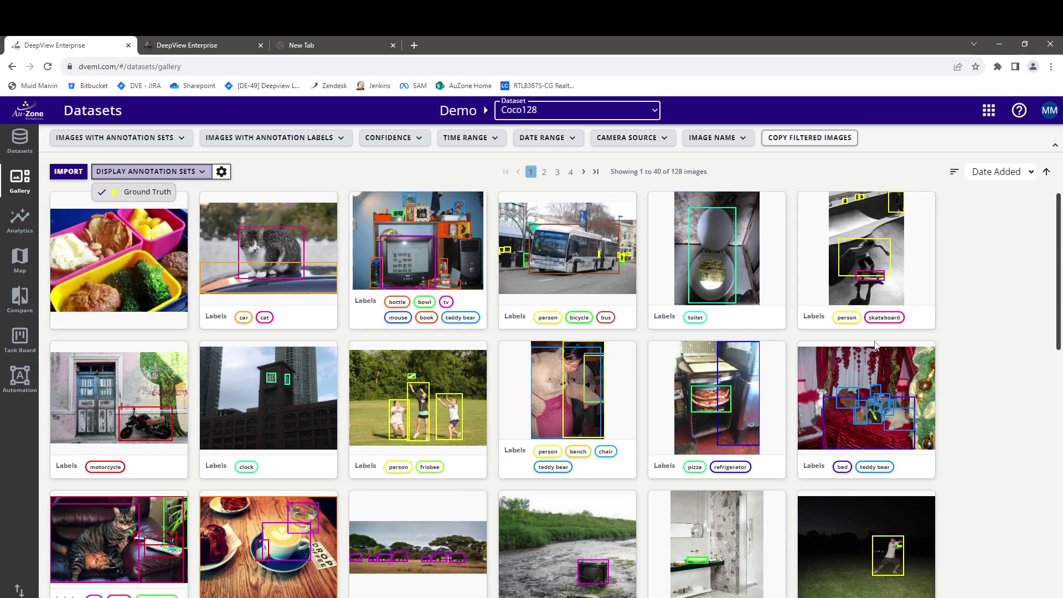